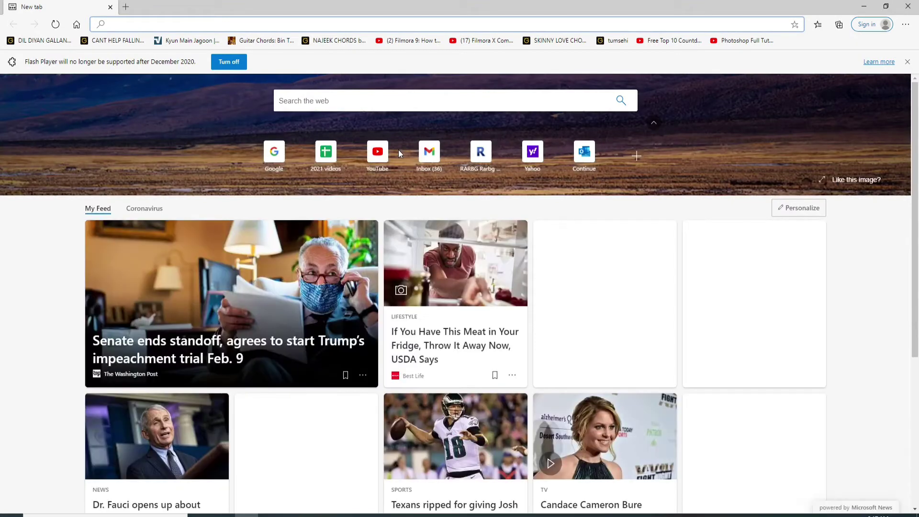
# Go to Yahoo Mail and open the Filters page in More Settings, showing the existing spam filter
pyautogui.click(532, 153)
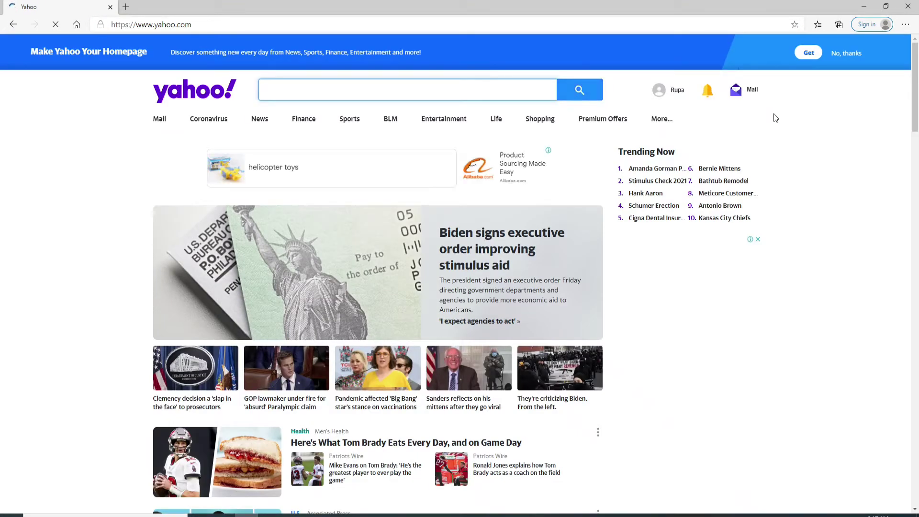
pyautogui.click(747, 89)
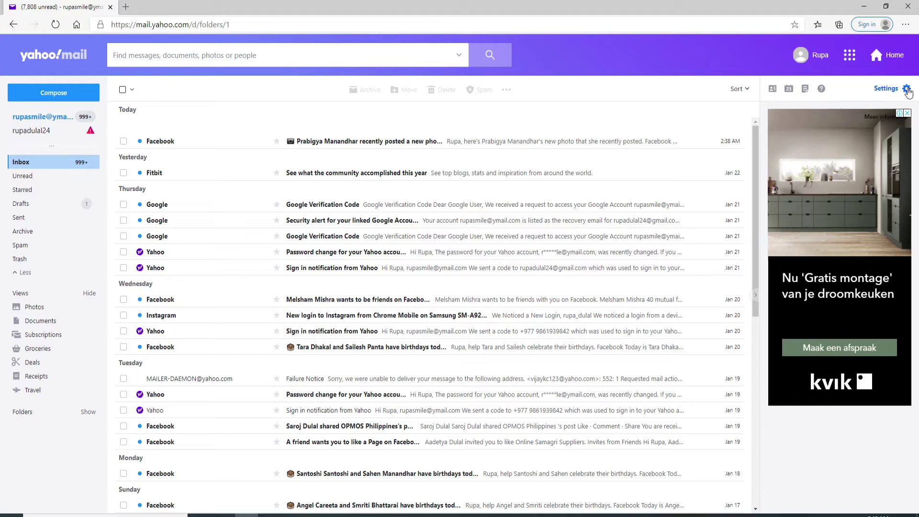
pyautogui.click(908, 89)
pyautogui.click(807, 416)
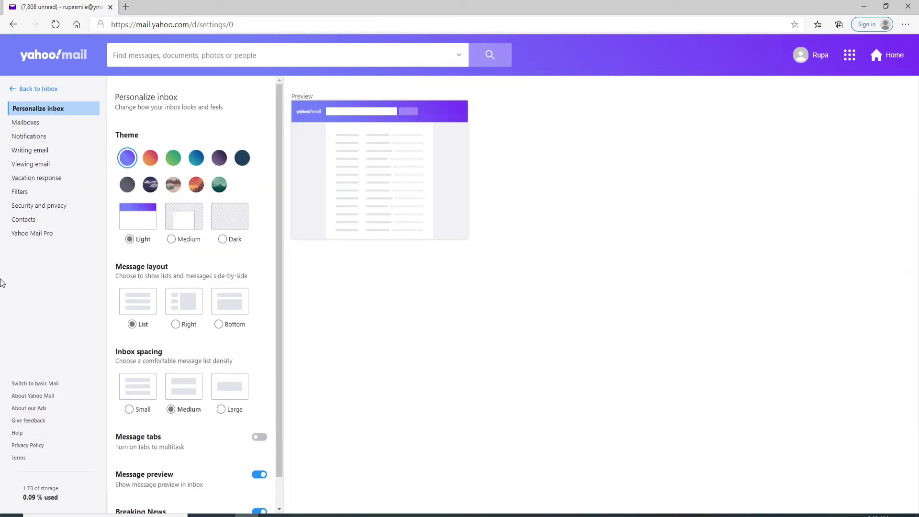
pyautogui.click(20, 192)
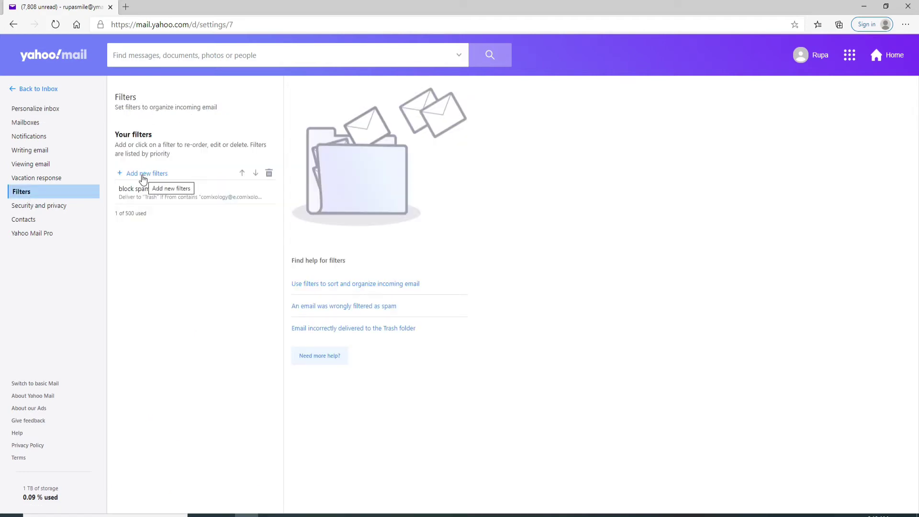
pyautogui.click(147, 172)
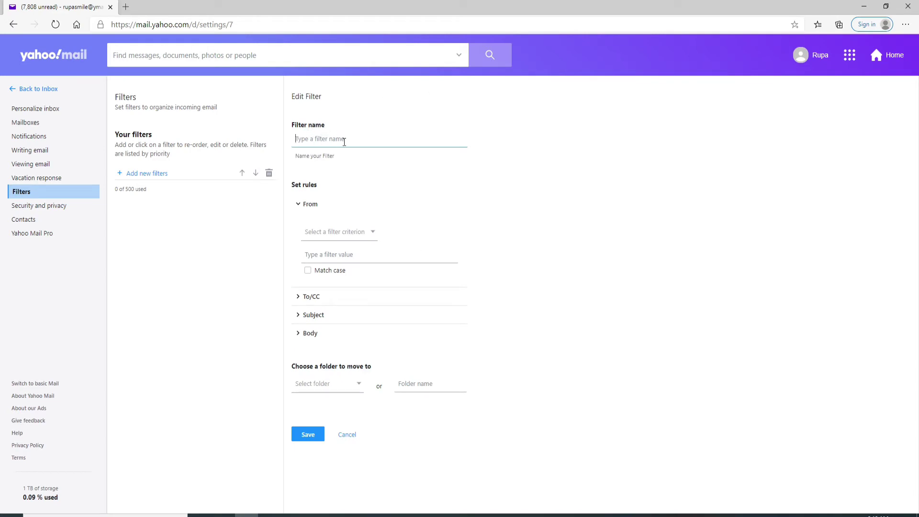
pyautogui.write('BLOCK')
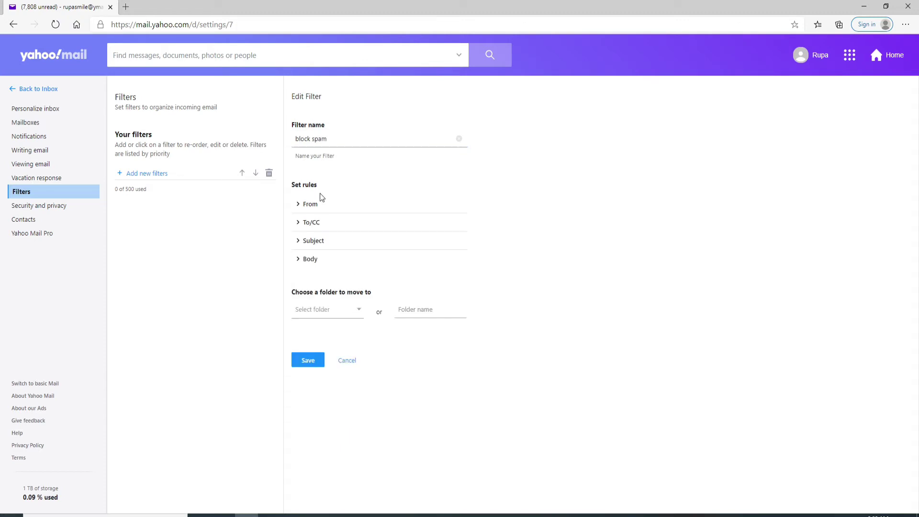
pyautogui.click(372, 234)
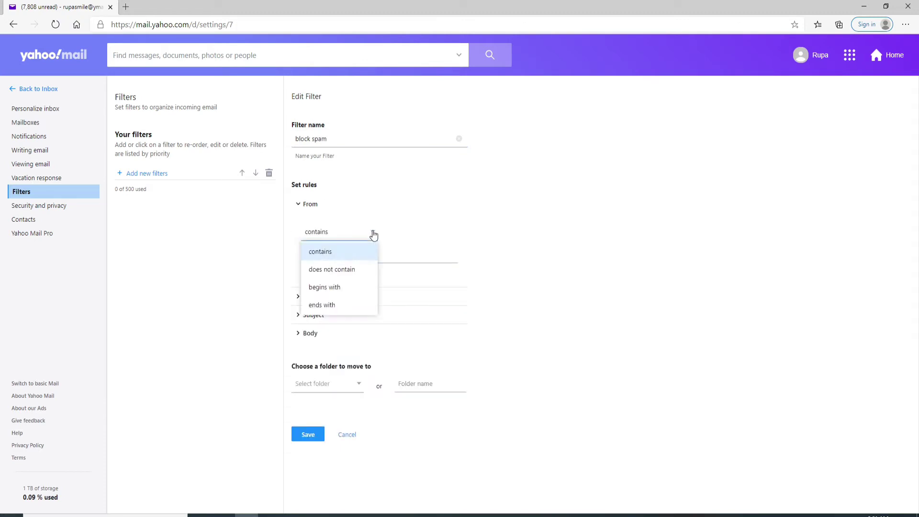
pyautogui.click(358, 253)
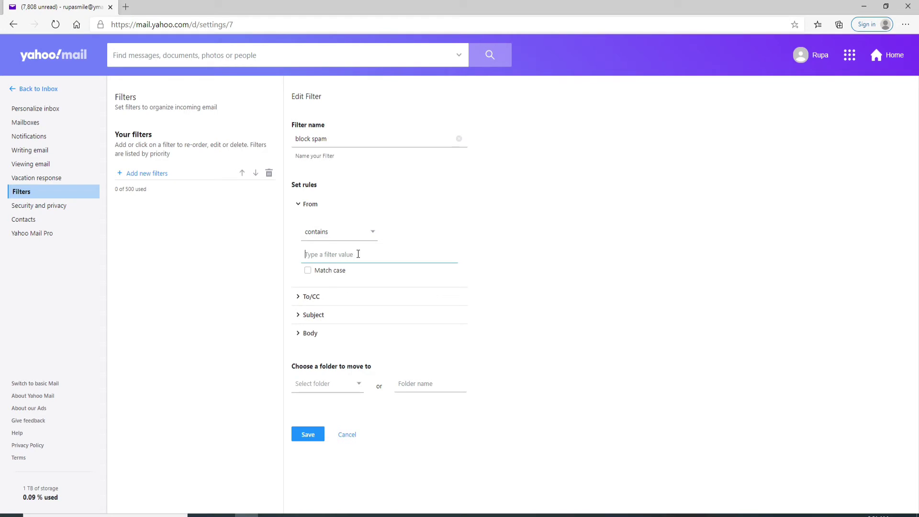
pyautogui.write('www.comixology.com')
# Choose Archive as the destination folder for comixology mail and save 'block spam'
pyautogui.click(574, 321)
pyautogui.click(359, 384)
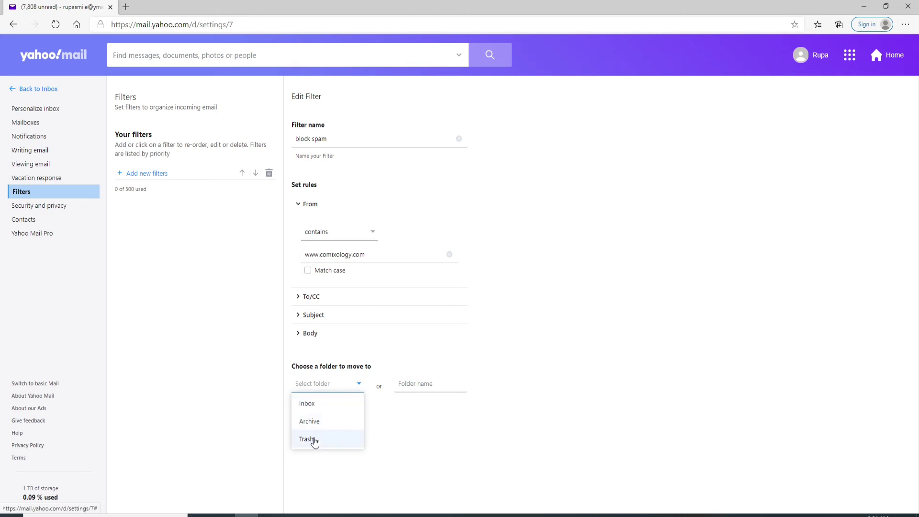
pyautogui.click(320, 424)
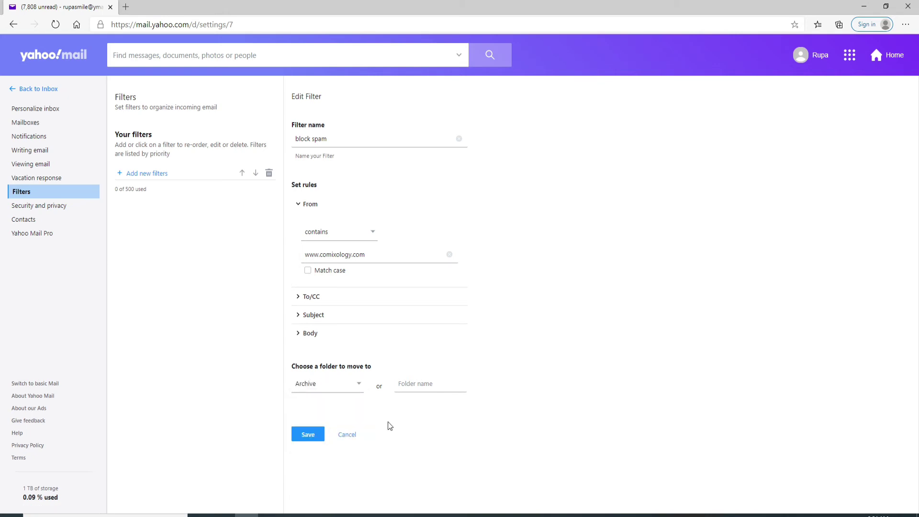
pyautogui.click(419, 384)
pyautogui.click(308, 434)
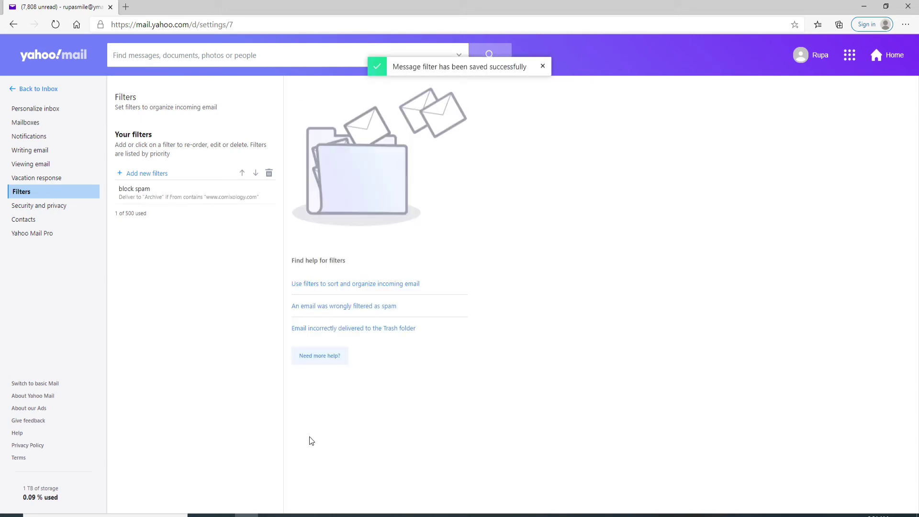